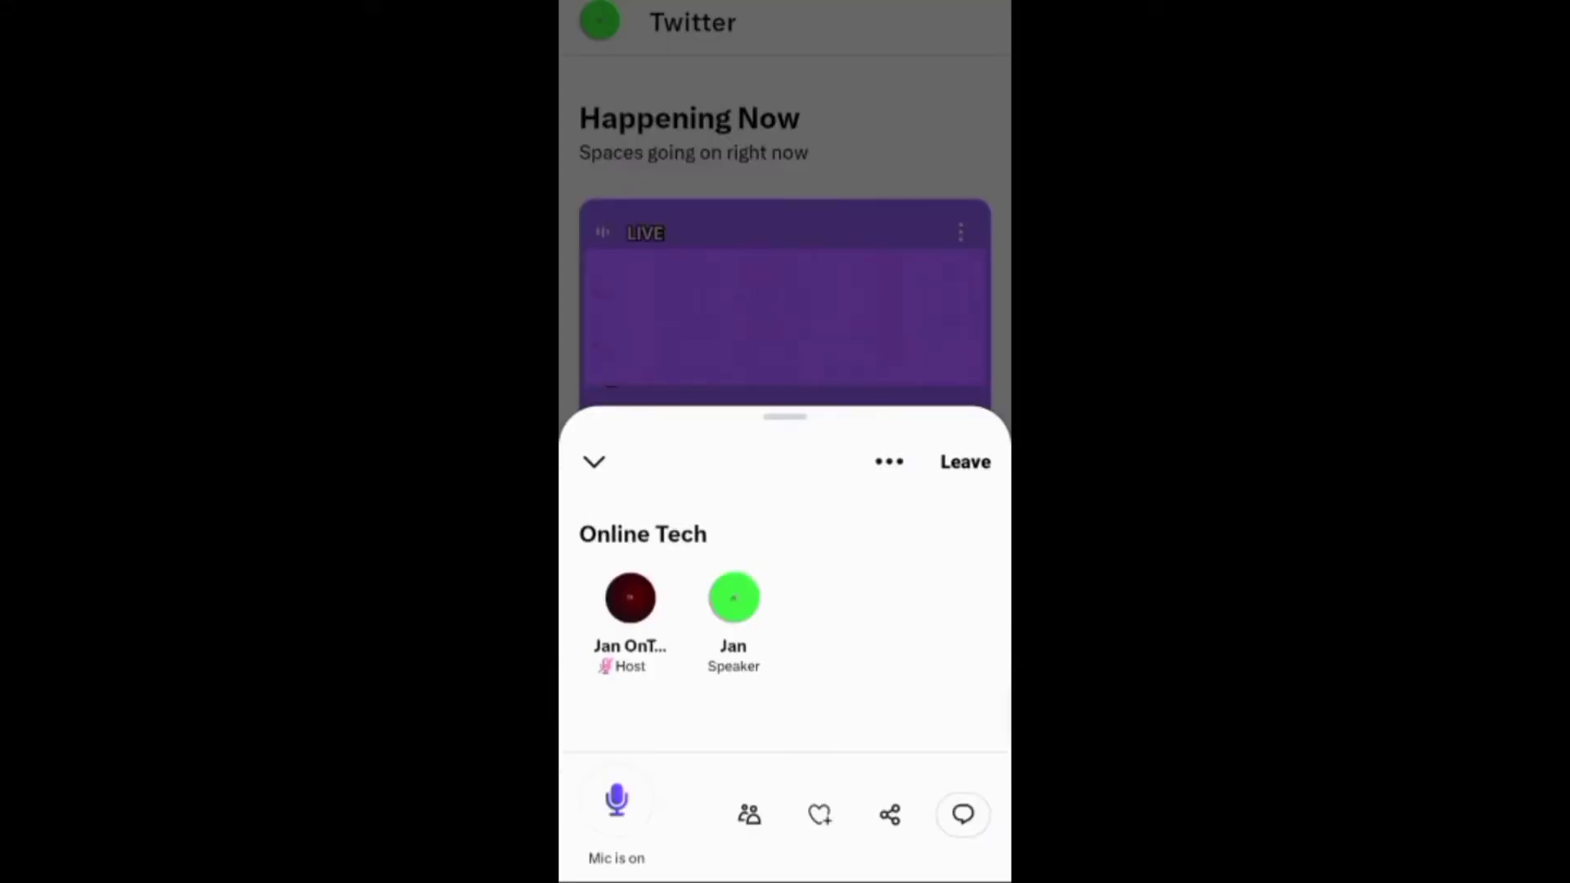
Collapse the Online Tech Space into the mini bar, then leave it from there
left_click(966, 461)
left_click(594, 462)
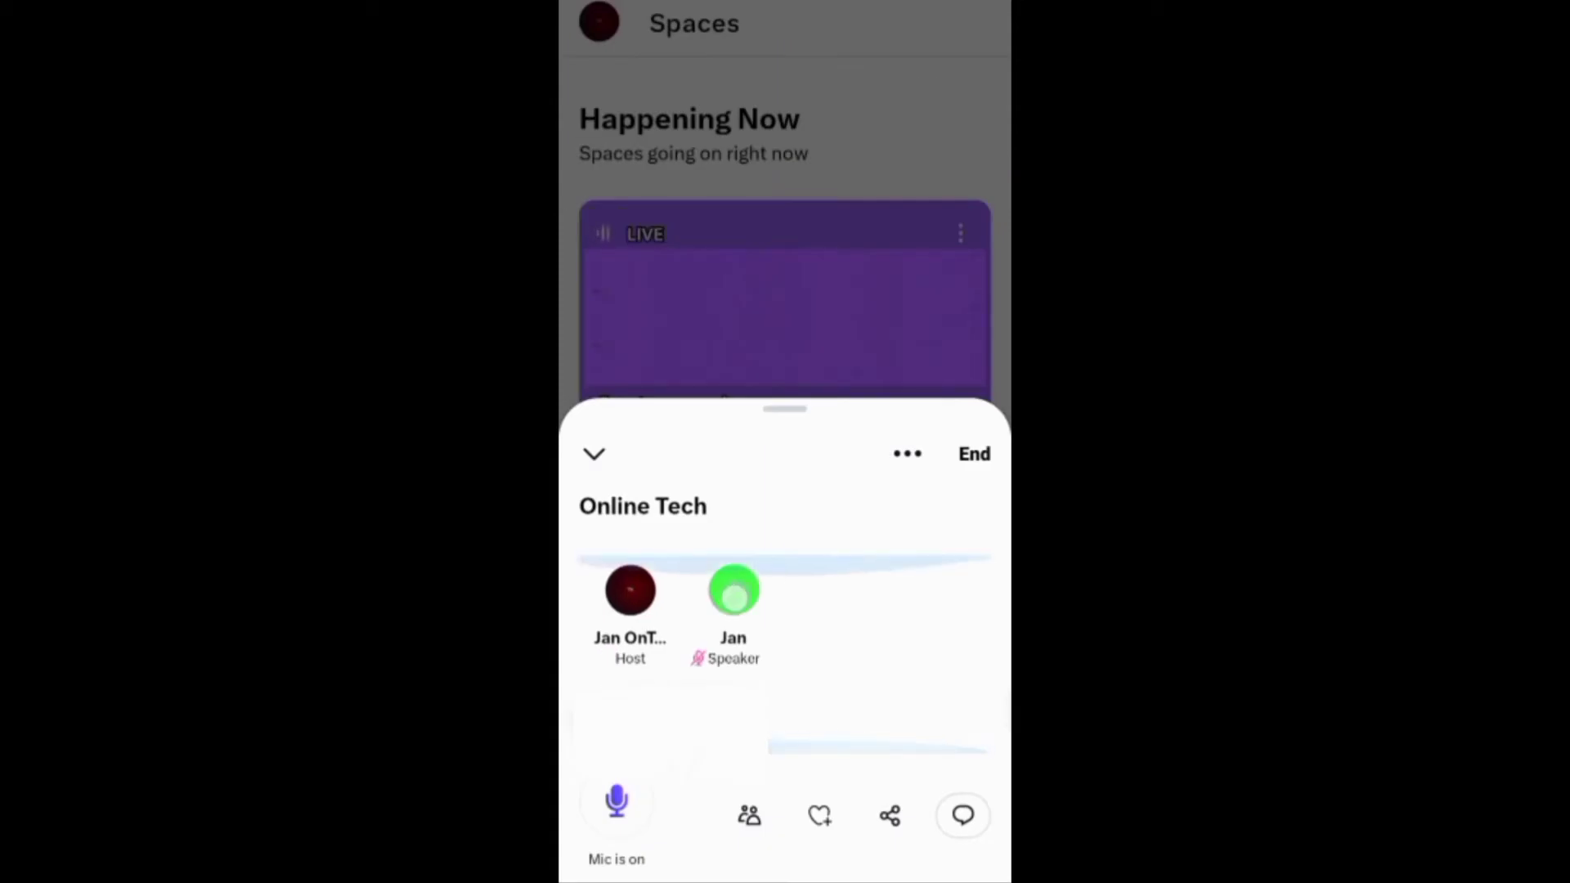
Open the options for the Online Tech Space's single speaker
left_click(734, 590)
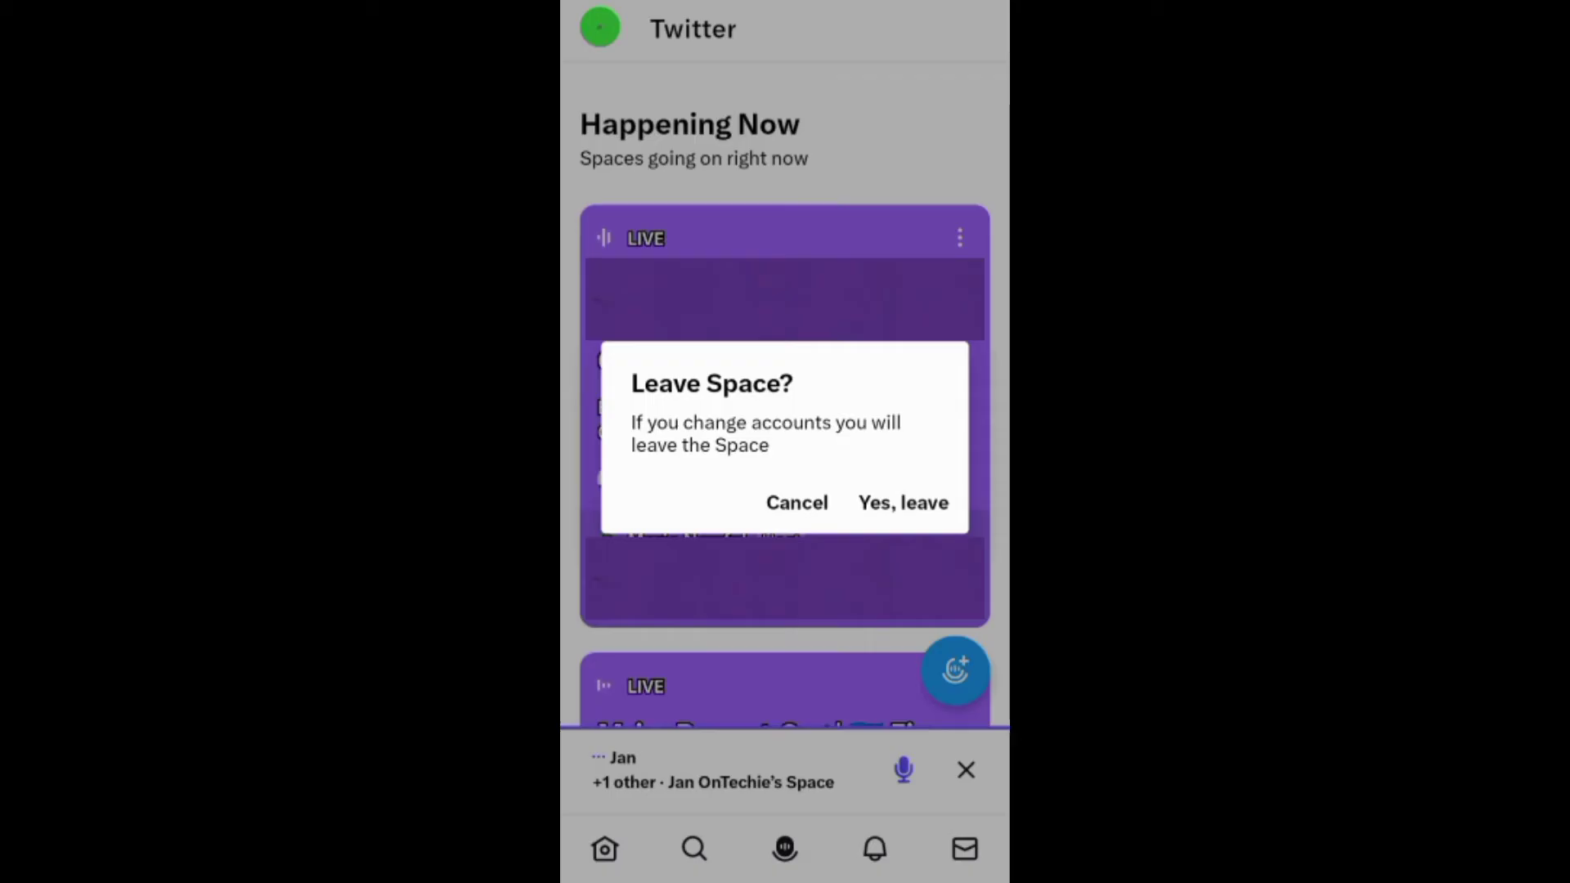
Confirm 'Yes, leave' in the Leave Space? dialog to switch accounts
left_click(903, 502)
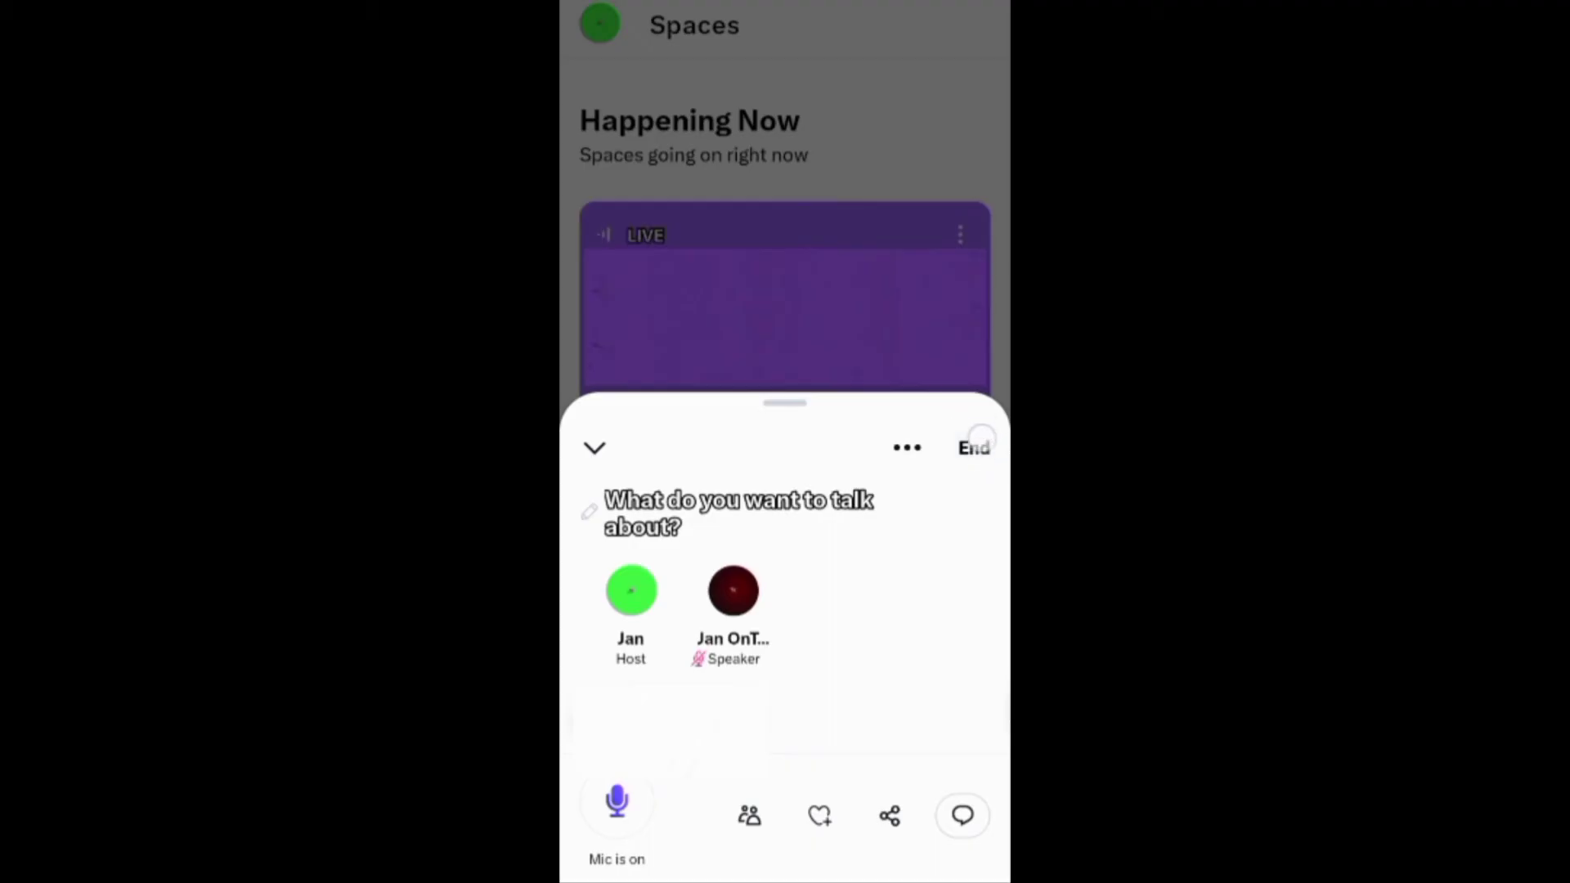
Minimize your hosted Space and tap the mini bar's X to request ending it
left_click(973, 448)
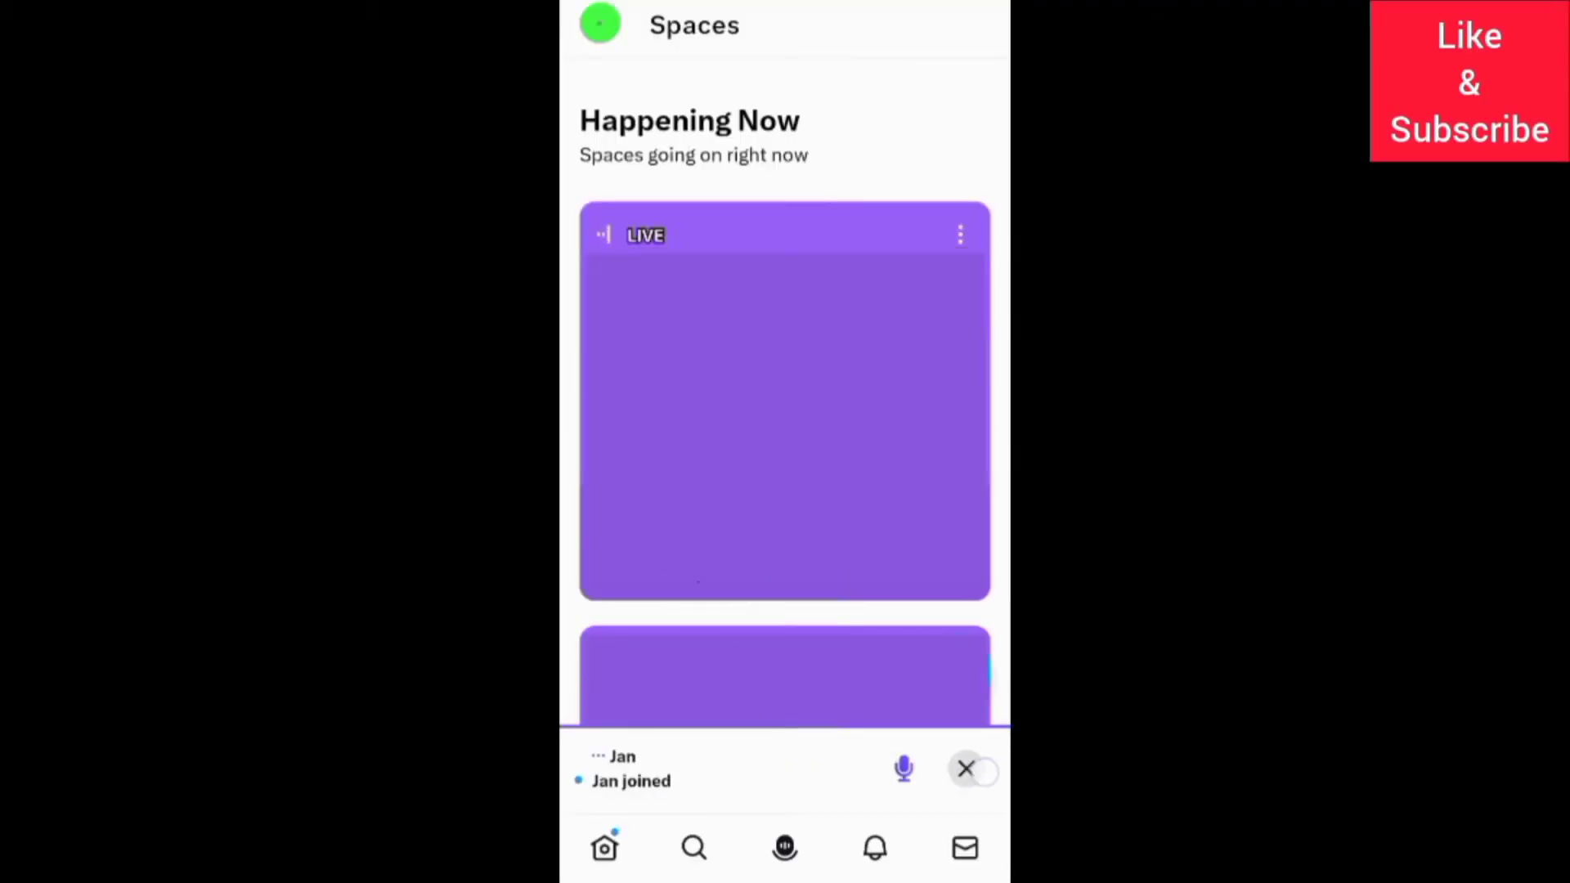
left_click(966, 769)
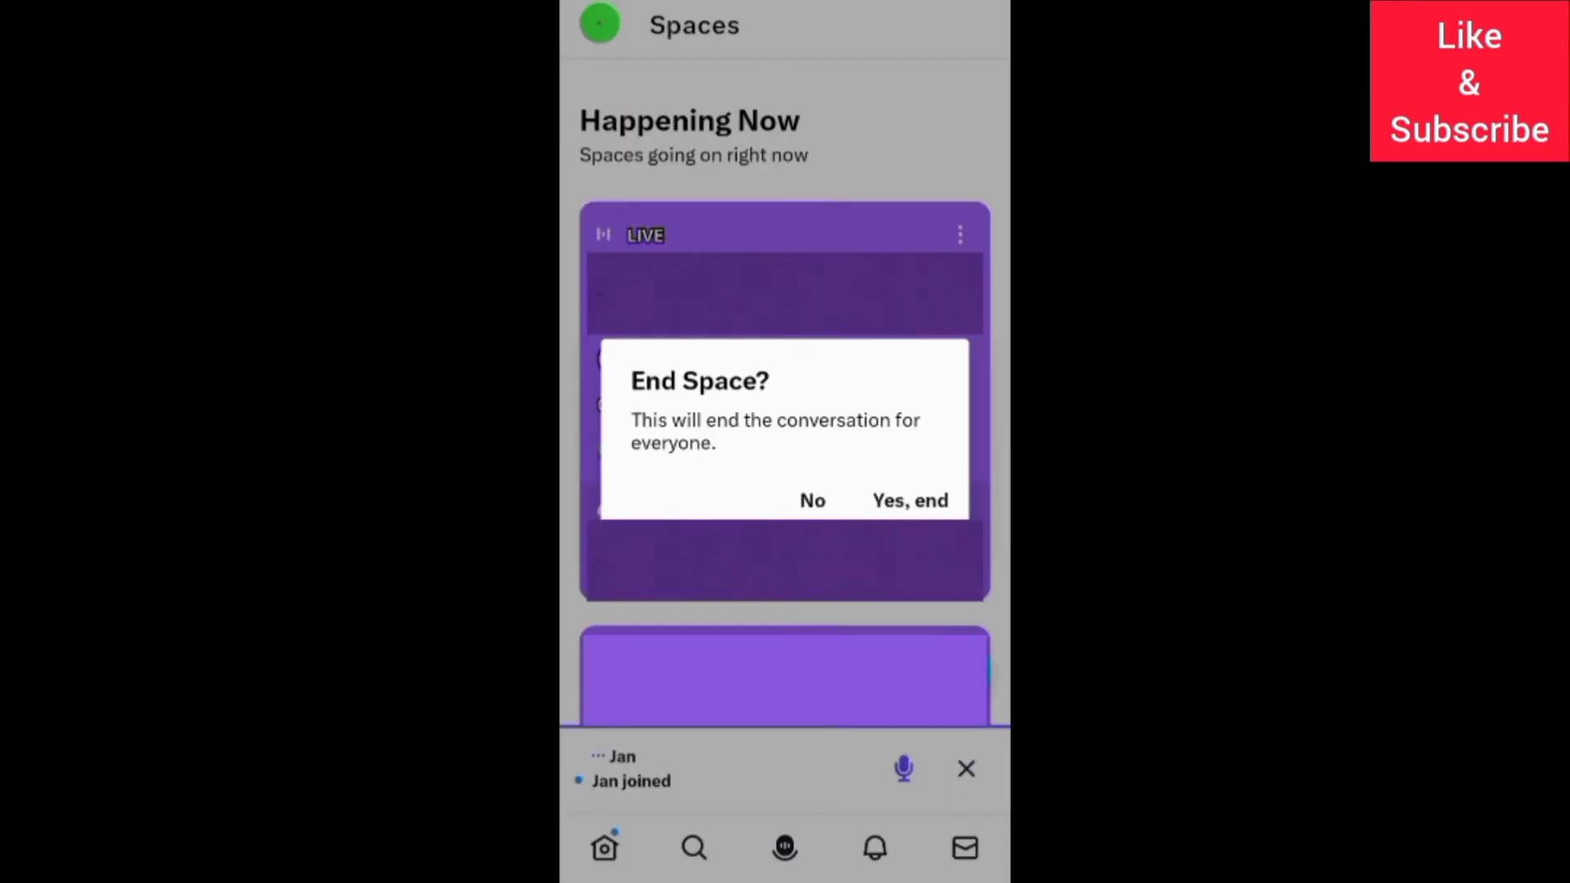
Confirm 'Yes, end' to end the Space and reach its summary
left_click(909, 501)
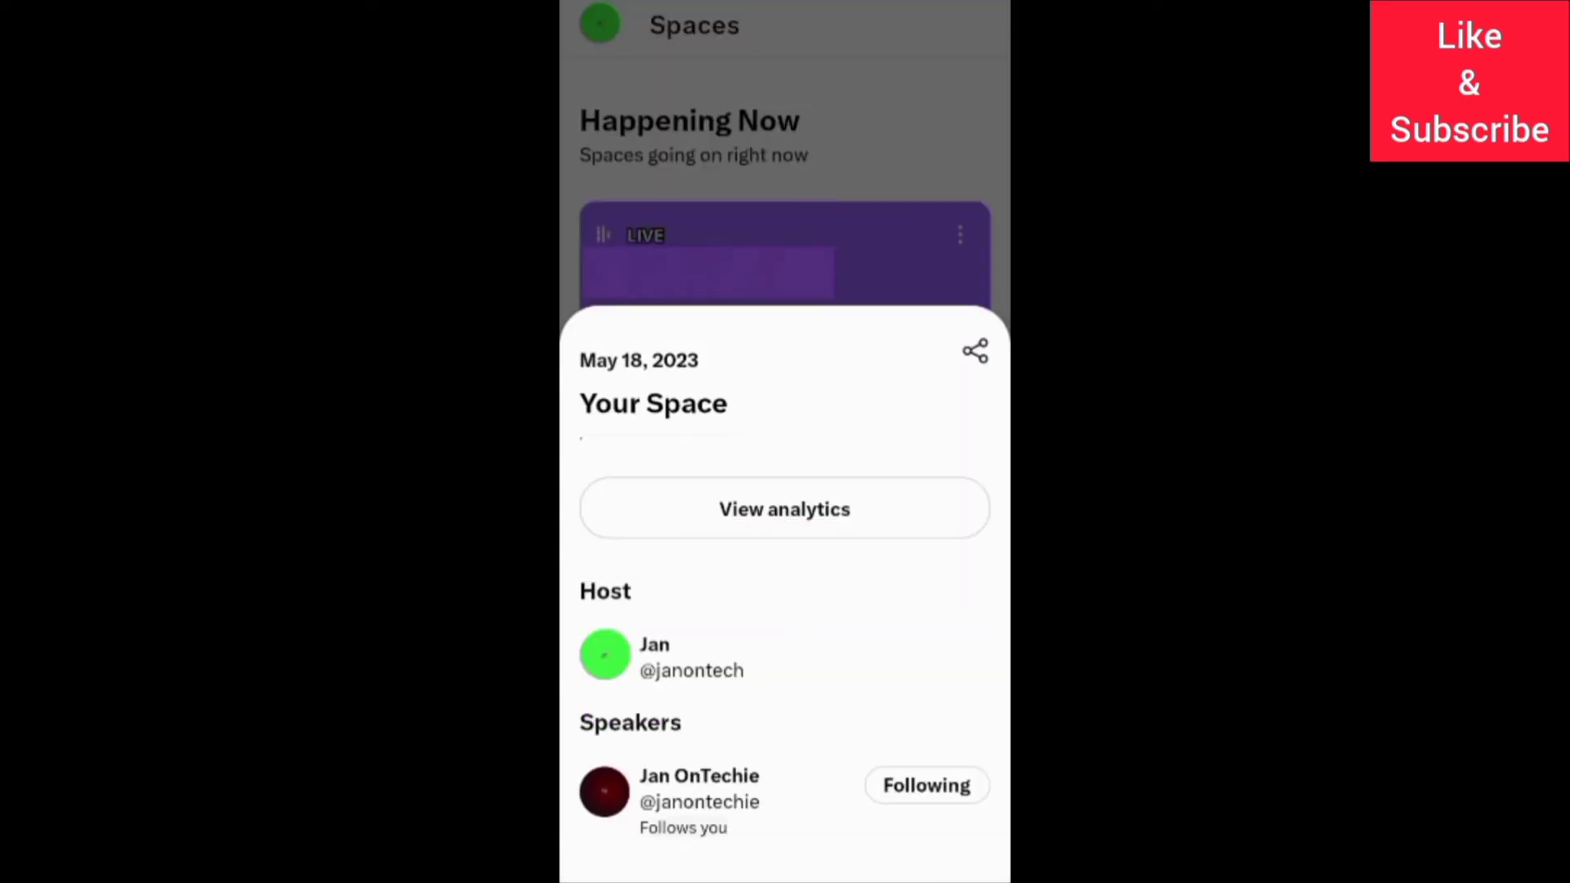